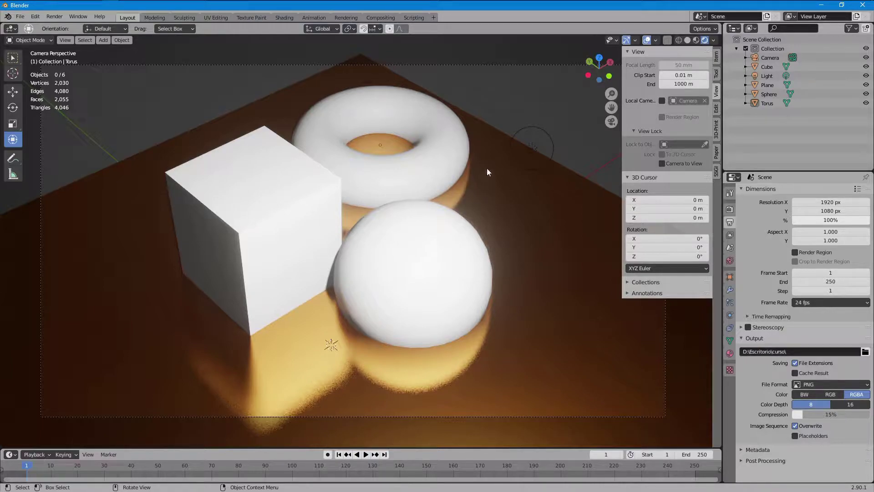
Select the torus and sphere in turn, then deselect everything
left_click(450, 147)
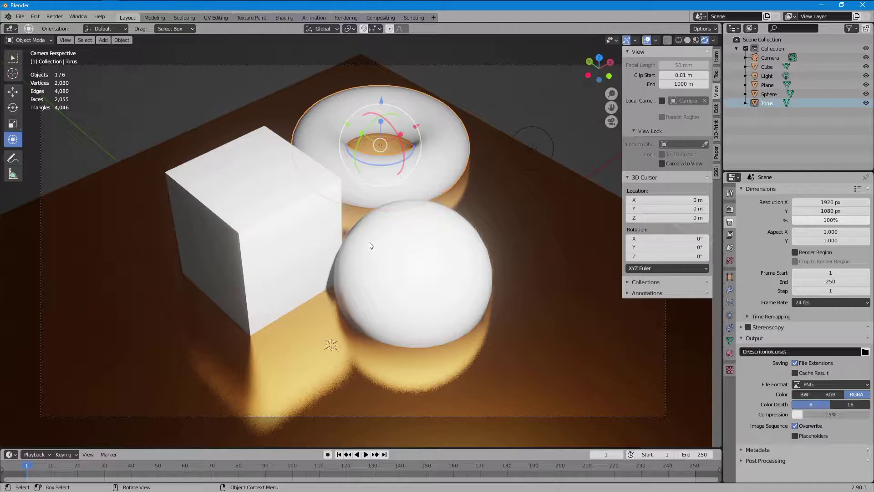
left_click(351, 253)
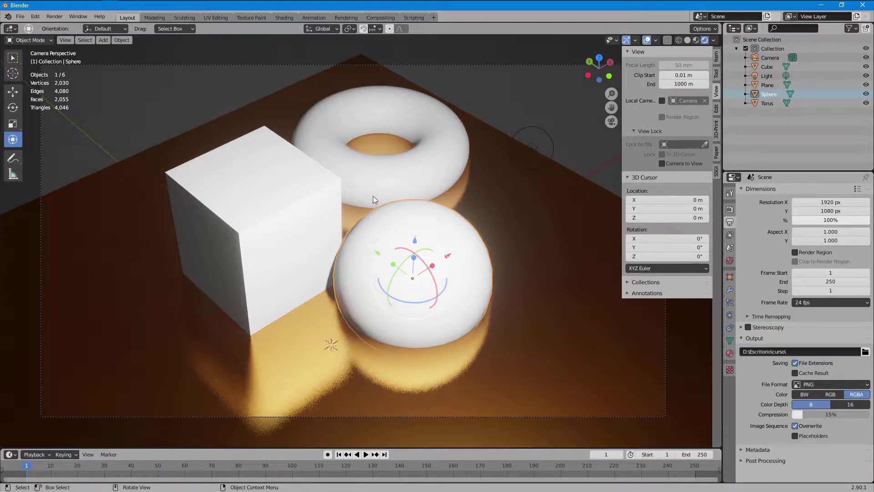
left_click(385, 188)
left_click(423, 219)
left_click(499, 94)
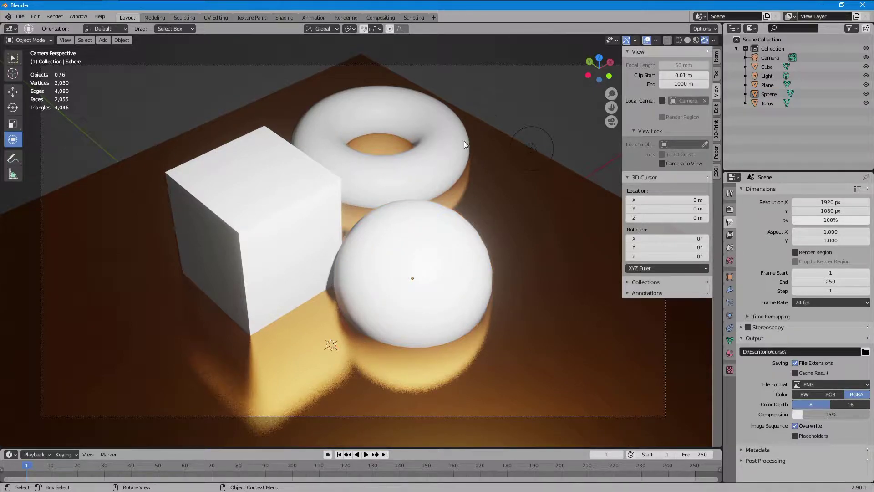
Render the current frame with F12 and zoom around the Render Result
key("F12")
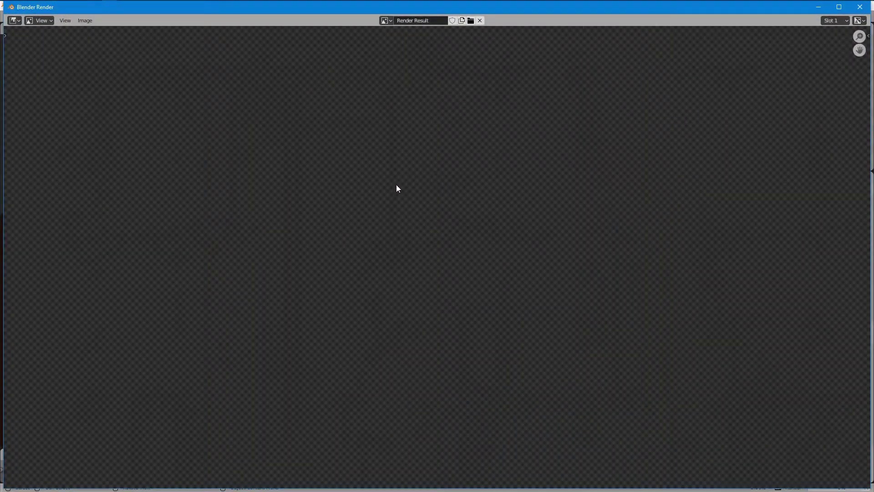
scroll(343, 215, "down", 1)
scroll(485, 150, "down", 1)
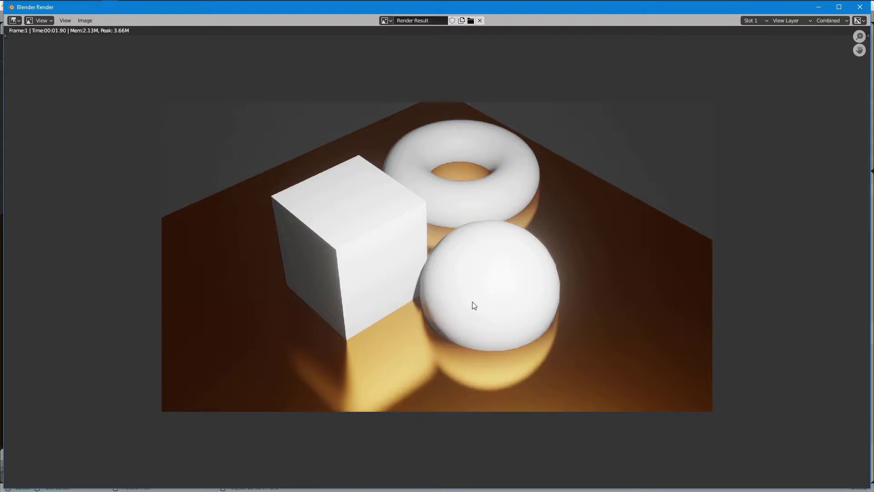
scroll(471, 301, "up", 1)
scroll(452, 285, "down", 1)
scroll(452, 285, "up", 2)
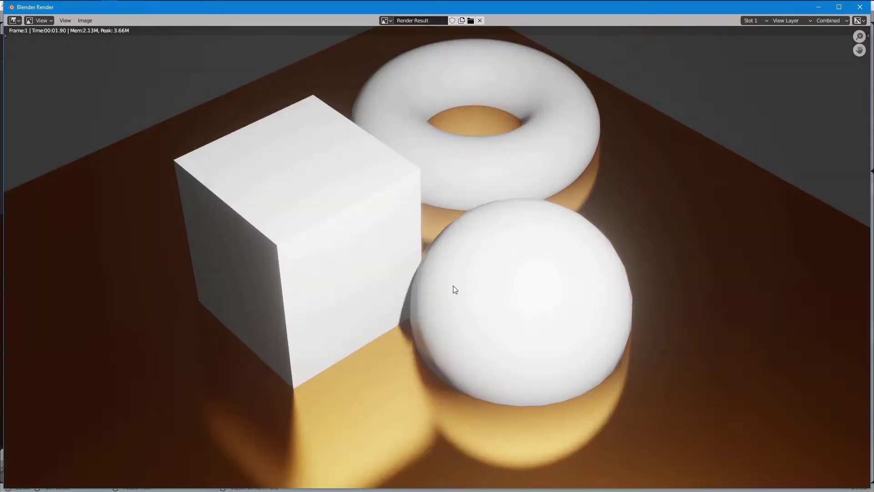
scroll(453, 285, "up", 1)
scroll(454, 285, "down", 1)
scroll(478, 244, "down", 2)
scroll(388, 171, "up", 1)
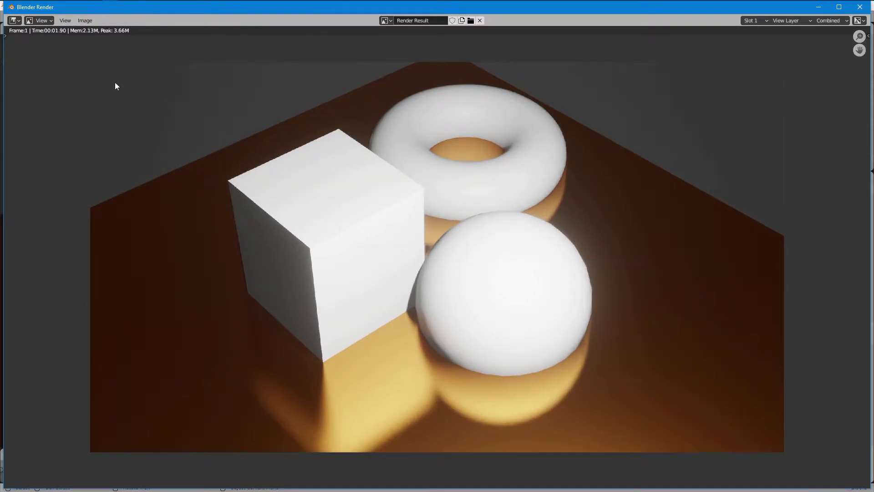
Start saving the render as a new image in the curso folder
left_click(86, 20)
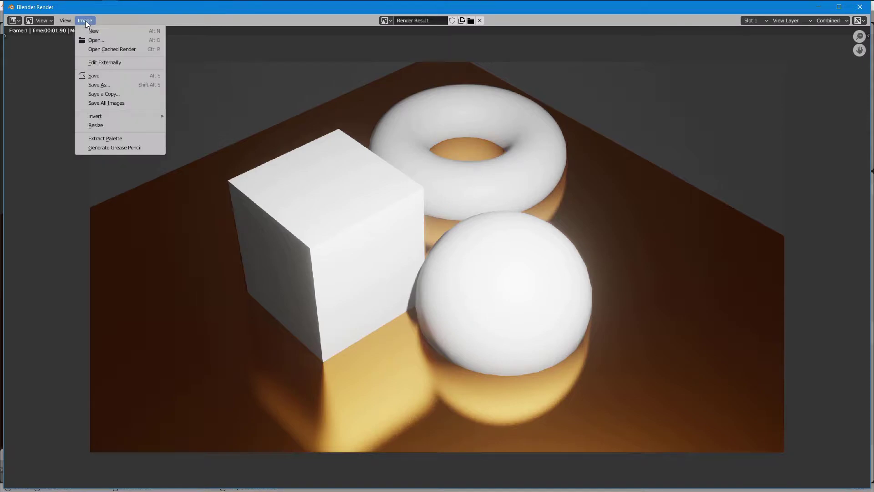
left_click(124, 84)
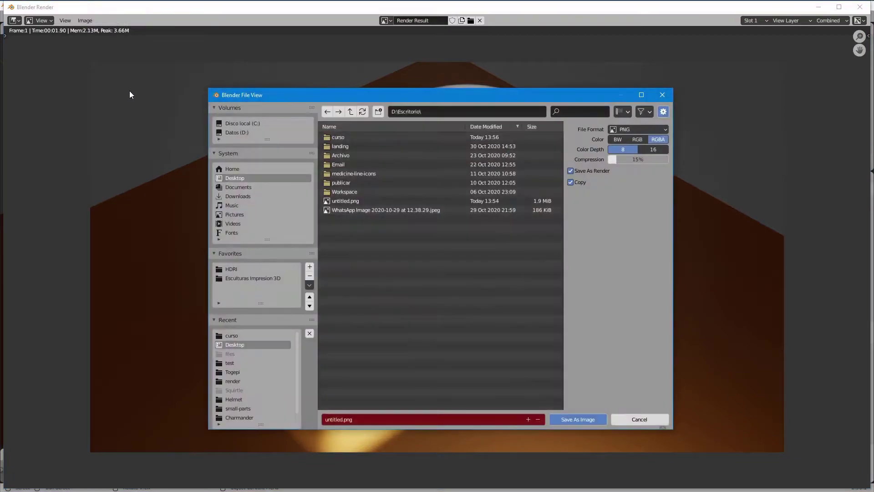
double_click(339, 136)
mouse_move(497, 98)
left_mouse_down()
mouse_move(446, 80)
mouse_move(372, 73)
left_mouse_up()
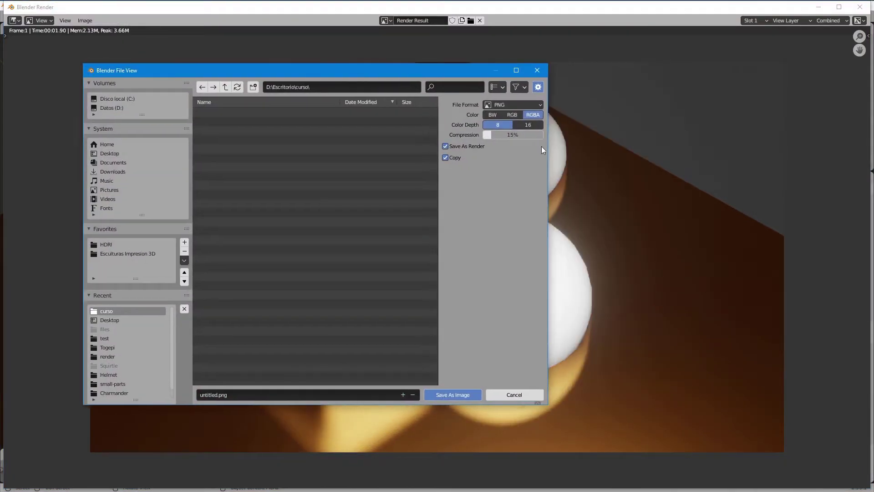
left_click_drag(548, 146, 637, 147)
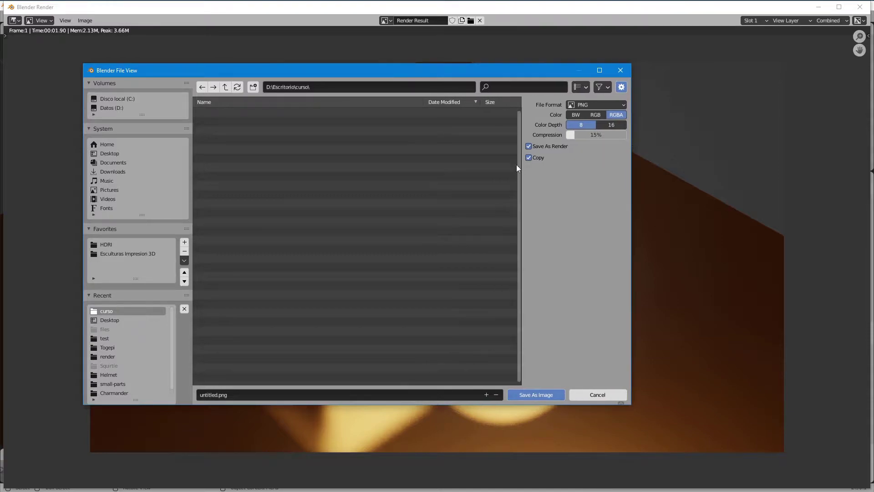
Keep PNG as the format and lower compression to 16%
left_click(617, 105)
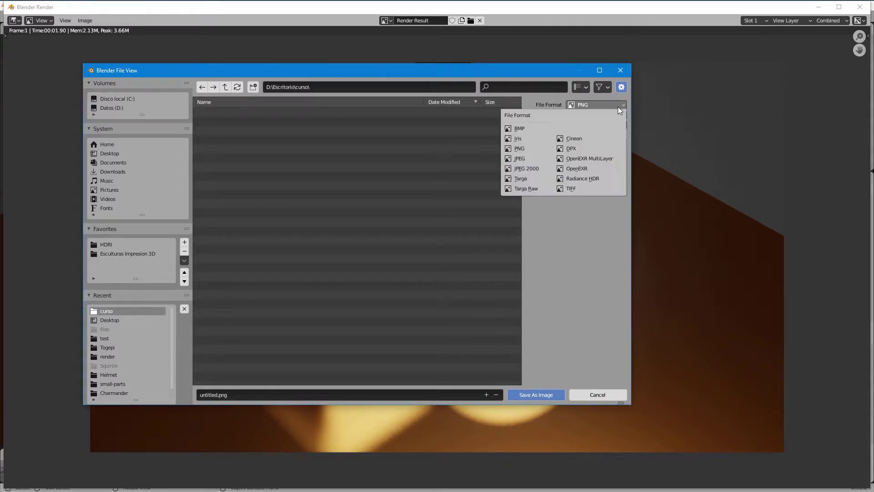
left_click(519, 148)
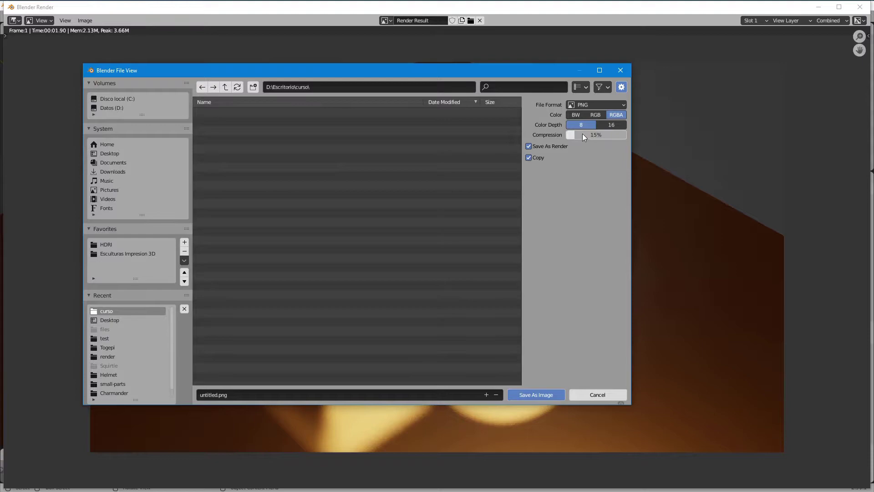
left_click_drag(575, 136, 626, 136)
left_click_drag(621, 136, 576, 134)
Save the render as untitled.png and open it from the curso folder
left_click(539, 395)
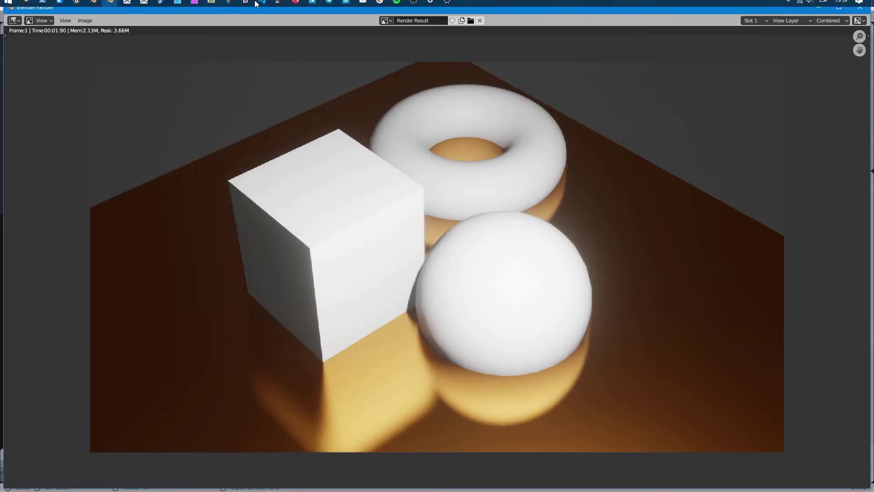
left_click(211, 9)
double_click(307, 167)
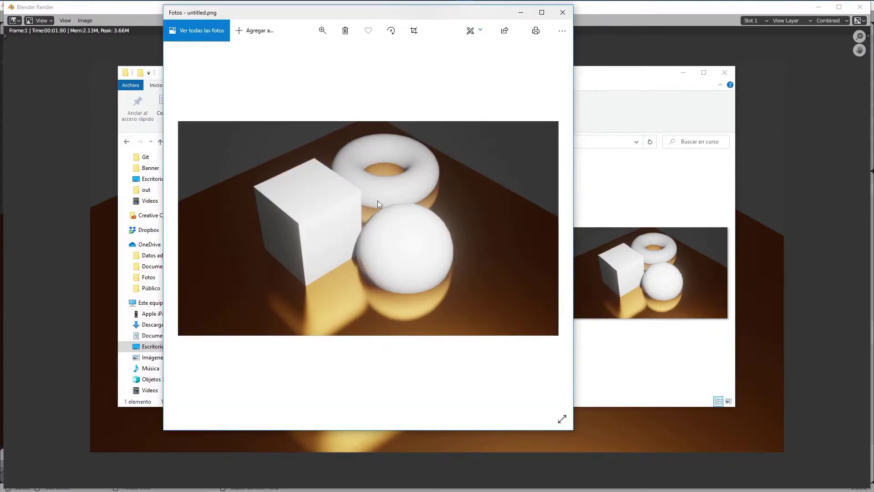
Maximize, restore and close Windows Photos, returning to Blender's render window
left_click(541, 12)
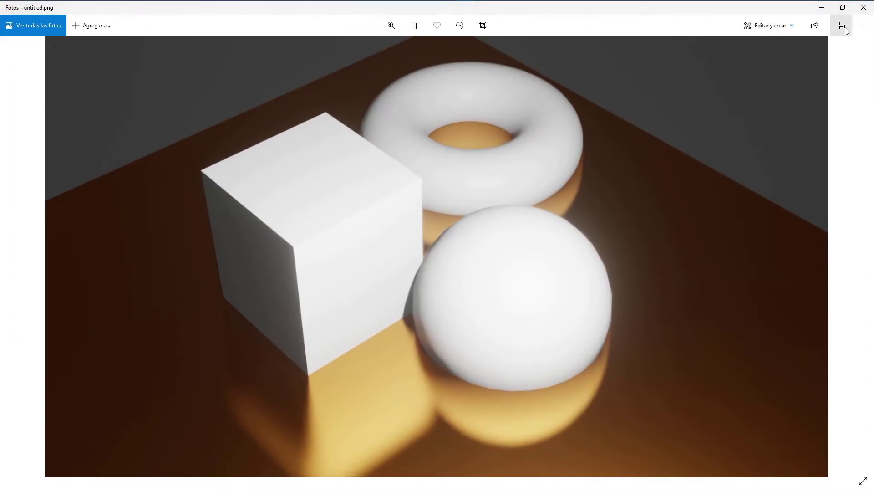
left_click(842, 7)
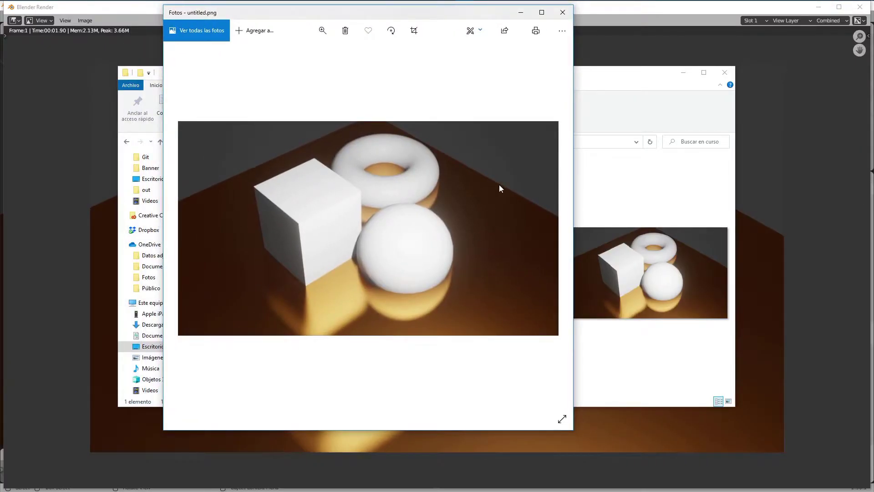
left_click(563, 12)
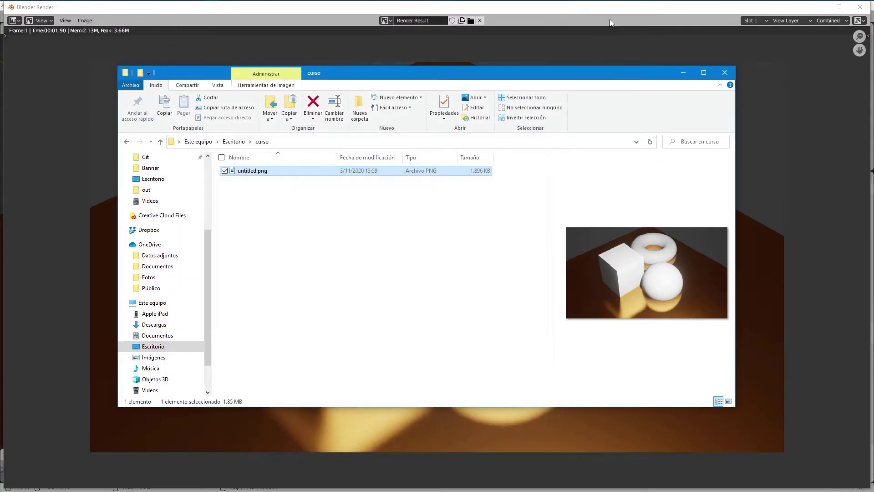
left_click(610, 19)
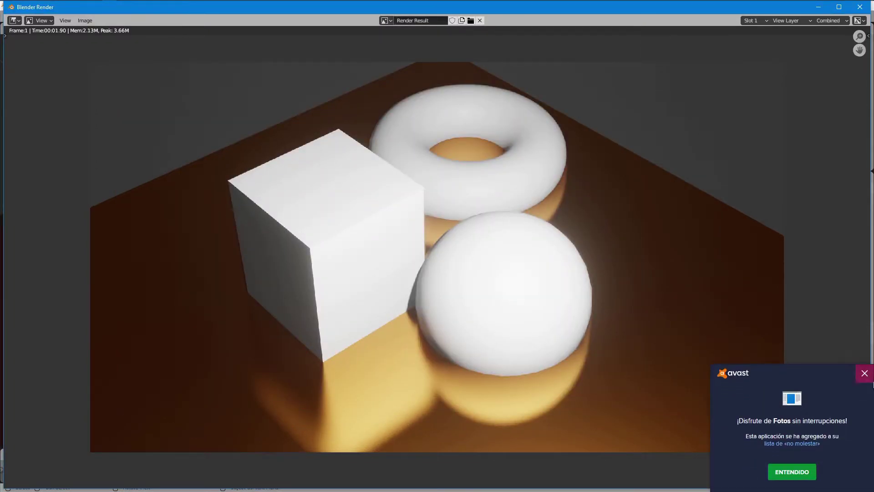
Dismiss the antivirus popup, zoom in and out on the render, then close its window
left_click(864, 373)
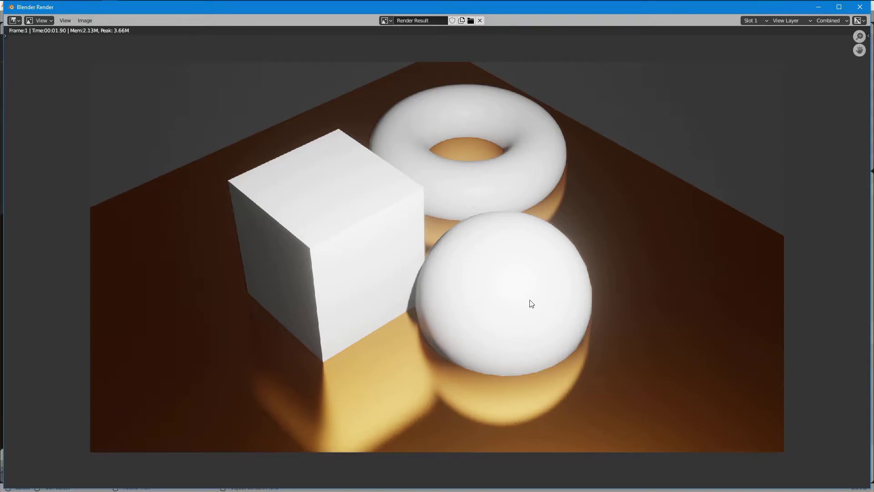
scroll(435, 146, "up", 1)
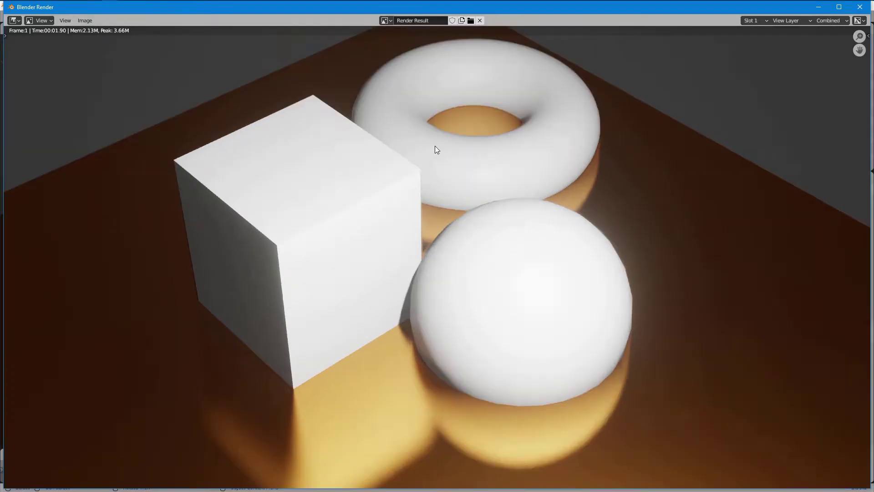
scroll(435, 146, "up", 1)
scroll(435, 146, "down", 1)
scroll(496, 188, "up", 3)
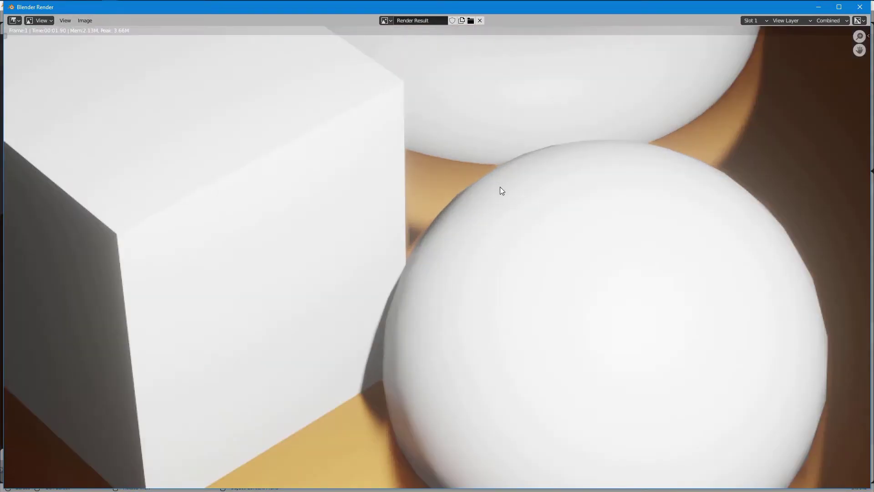
scroll(505, 189, "up", 2)
scroll(386, 179, "down", 2)
scroll(401, 196, "down", 4)
scroll(412, 207, "up", 5)
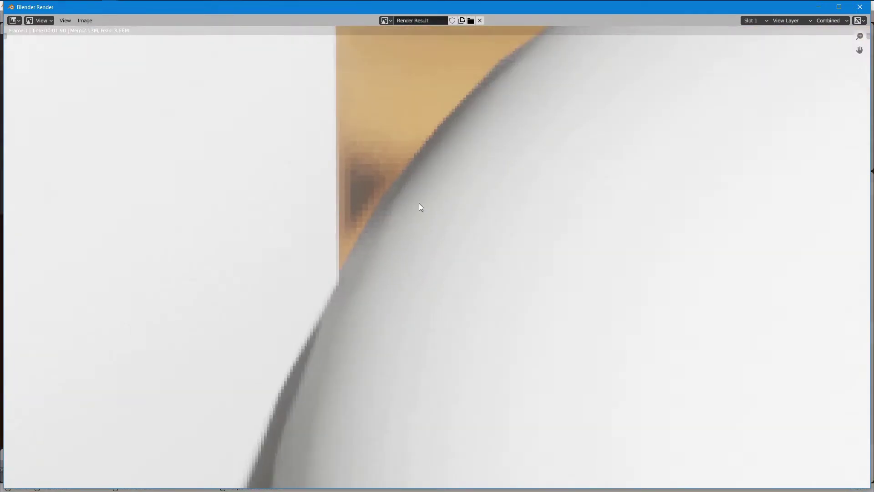
scroll(405, 192, "down", 5)
scroll(410, 187, "up", 5)
scroll(400, 182, "down", 3)
scroll(388, 175, "up", 2)
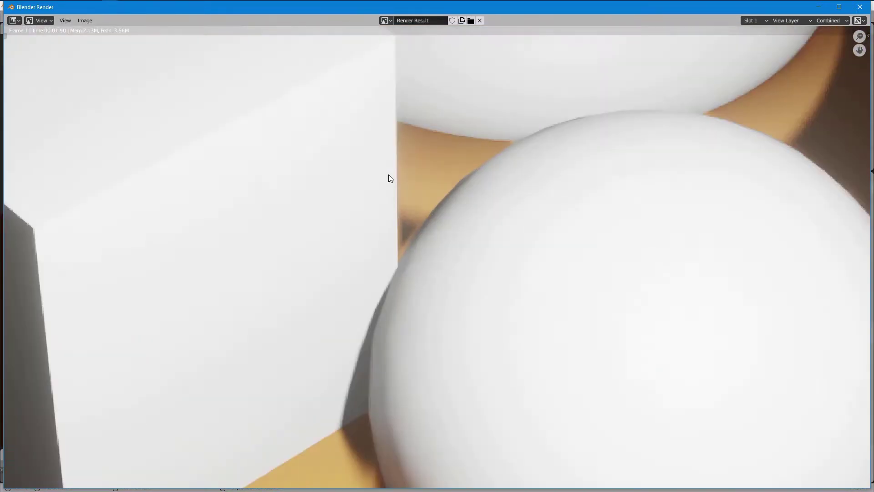
scroll(392, 179, "up", 3)
scroll(392, 179, "down", 5)
scroll(394, 180, "down", 2)
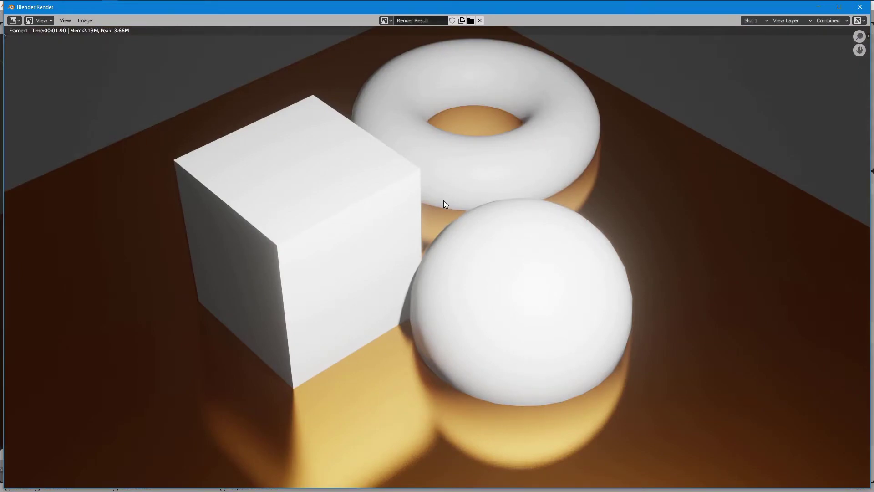
left_click(859, 7)
Bring the main Blender window forward and try dragging Resolution X, leaving 1920×1080
left_click(549, 46)
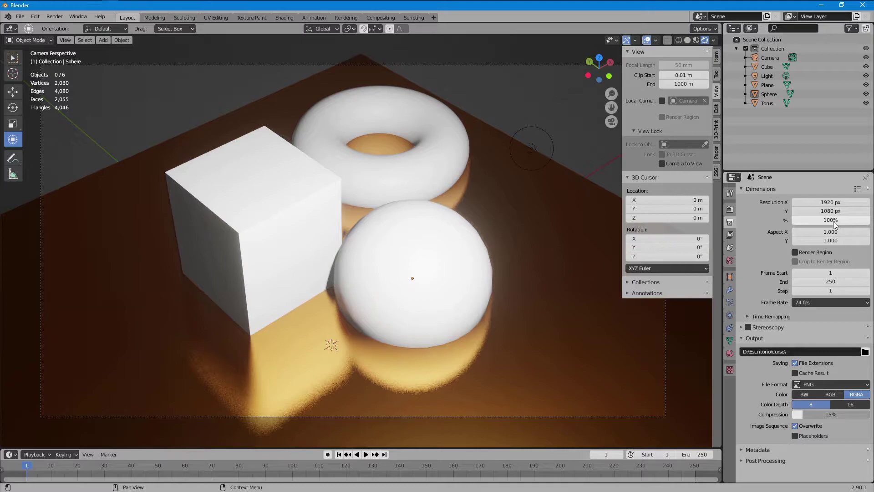
left_click_drag(830, 202, 827, 206)
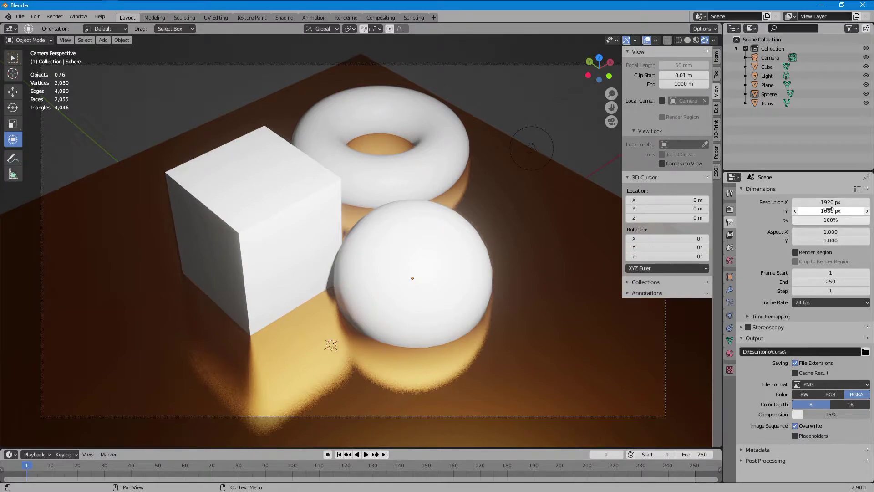
Set the render Resolution % to 50
left_click(820, 219)
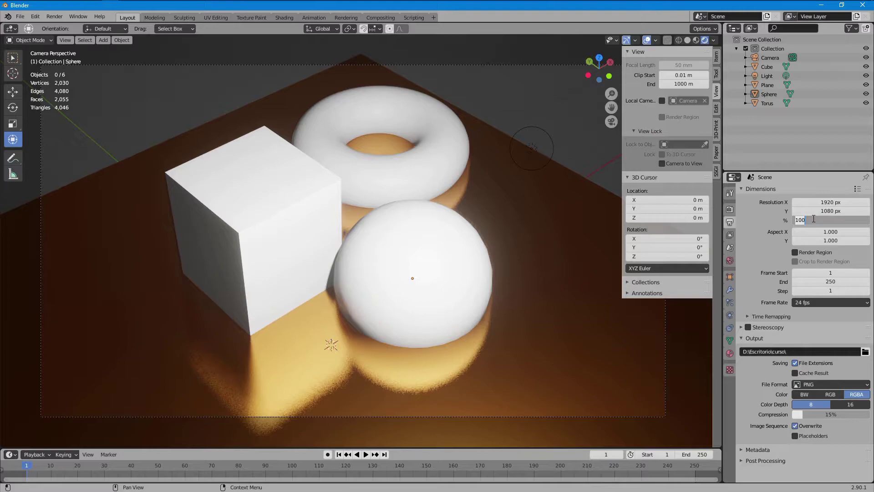
type("50")
key("Return")
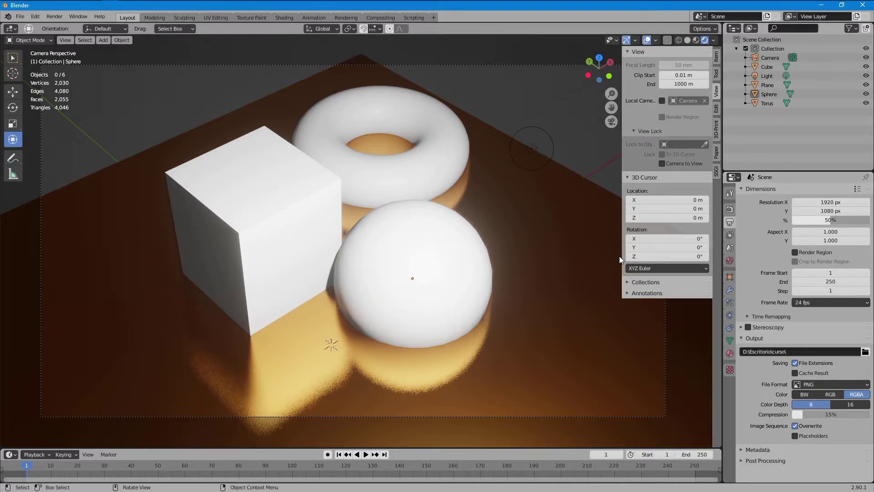
Render a half-size test image, enlarge its window to inspect it, then close it
key("F12")
left_click_drag(616, 128, 342, 92)
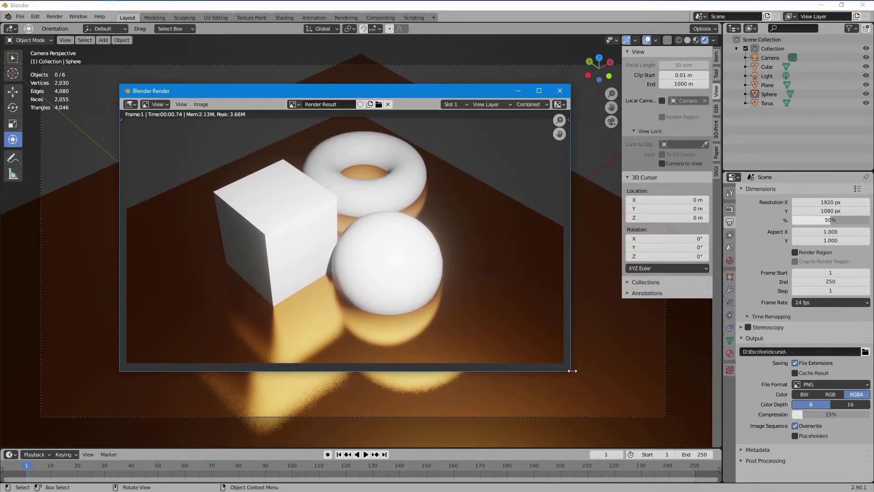
left_click_drag(572, 370, 705, 438)
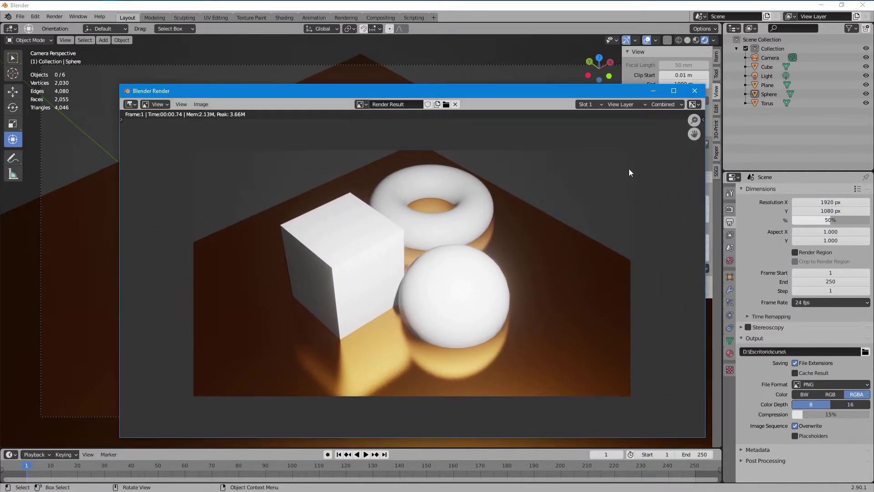
left_click(695, 91)
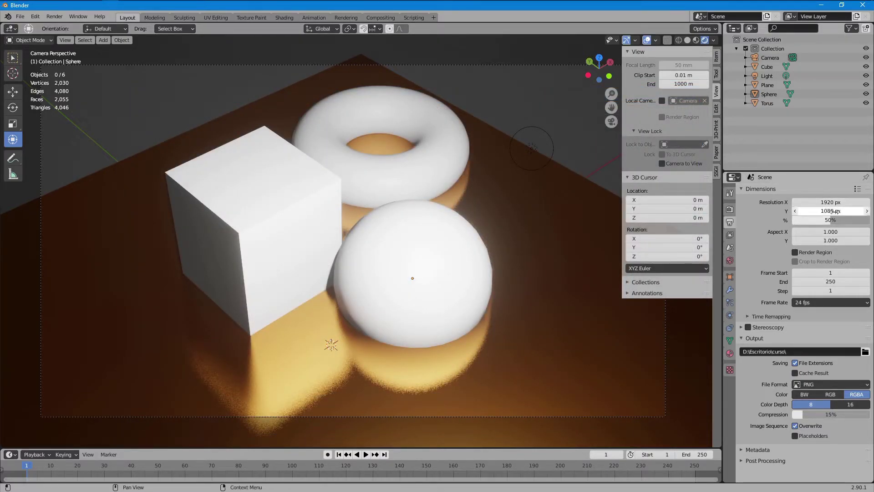
Lower Resolution %, render a smaller test, close it and drag the percentage back up
left_click_drag(831, 220, 798, 220)
key("F12")
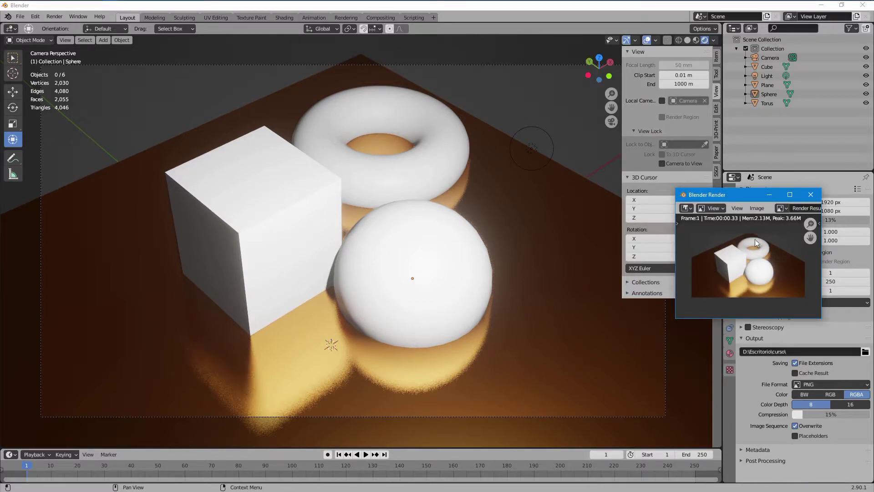
left_click(810, 194)
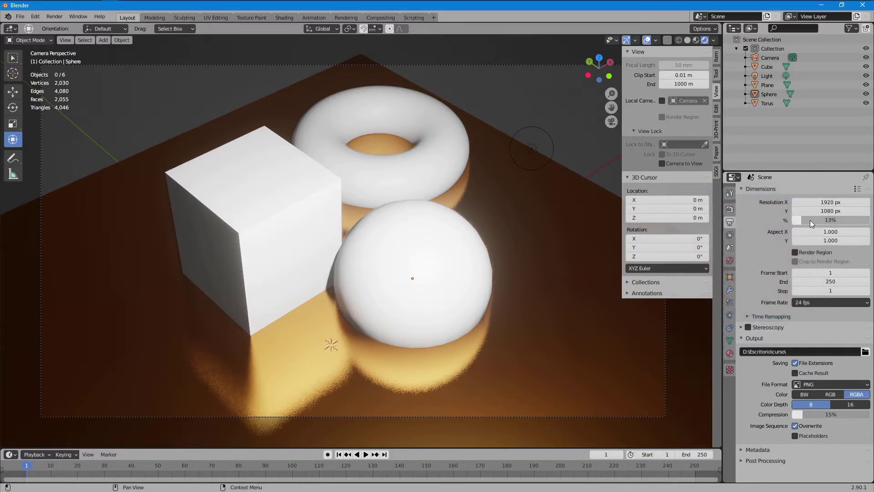
left_click_drag(801, 220, 867, 220)
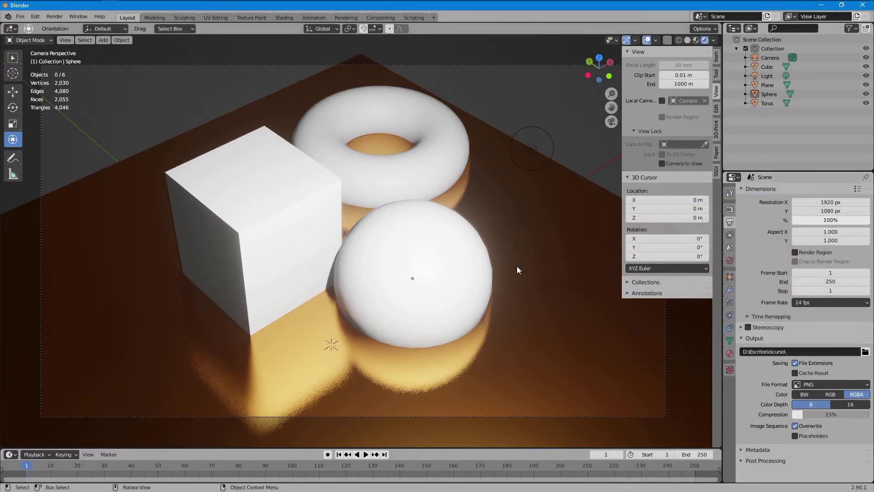
Render another 50% test, close it, then raise Resolution % back to 100%
left_click(834, 221)
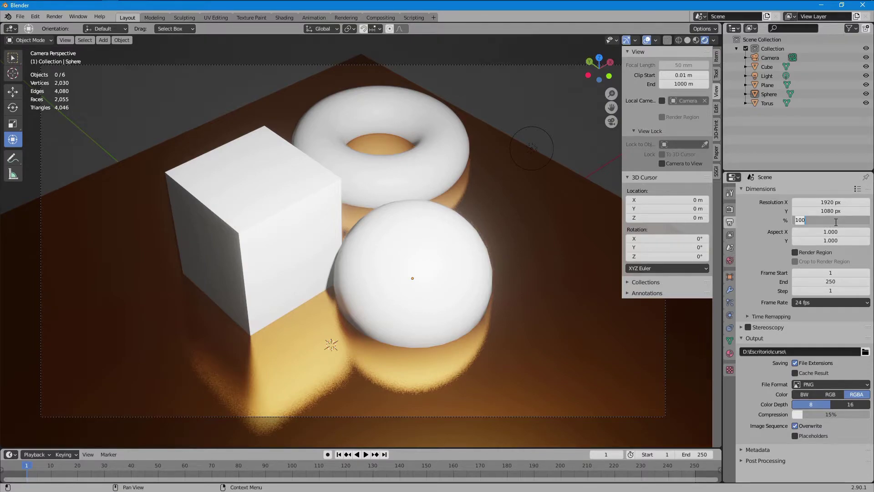
type("50")
key("Return")
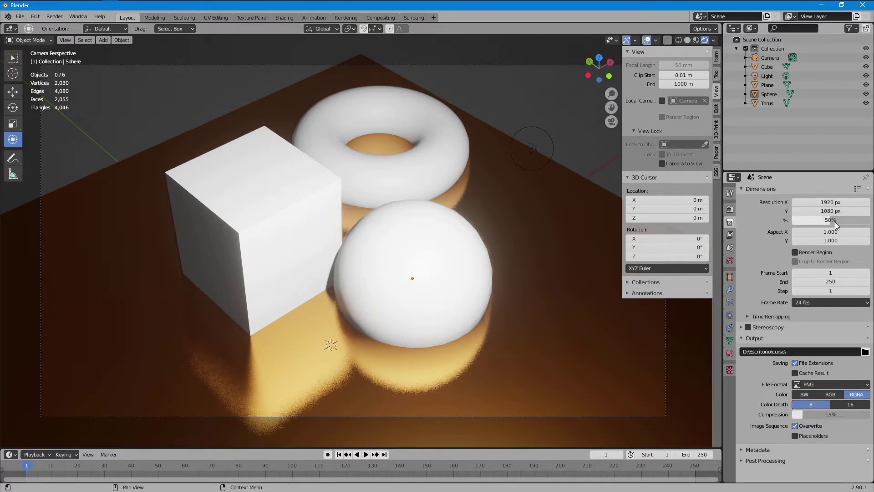
key("F12")
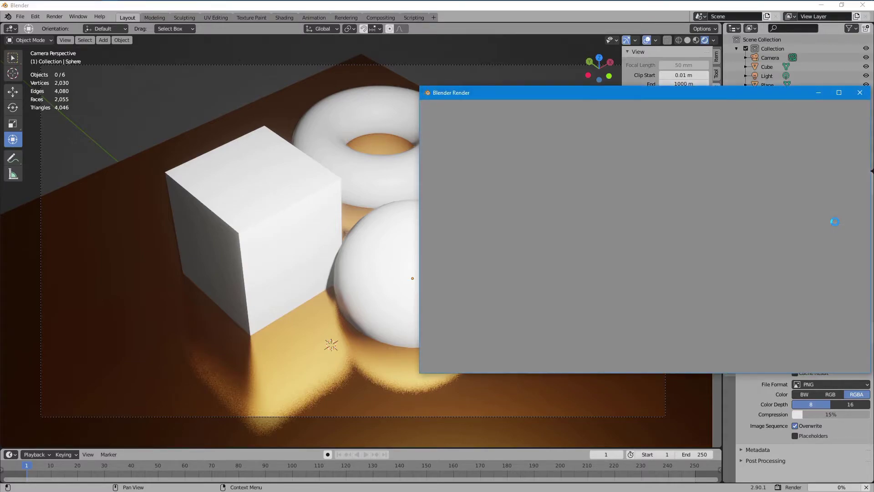
left_click_drag(718, 91, 464, 111)
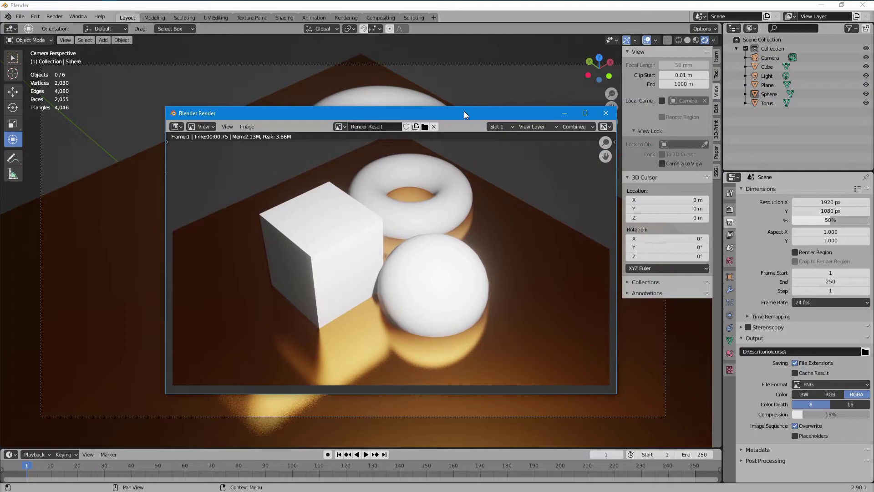
left_click(605, 114)
left_click_drag(820, 220, 858, 220)
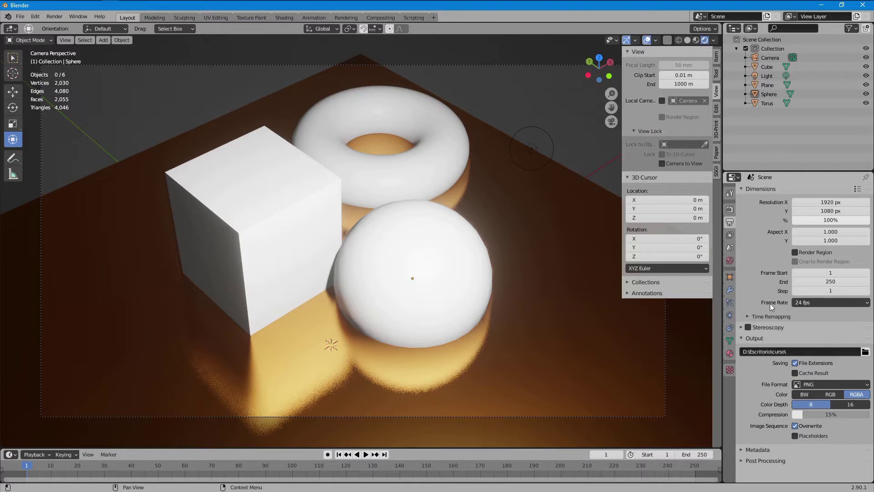
left_click(804, 303)
left_click(864, 352)
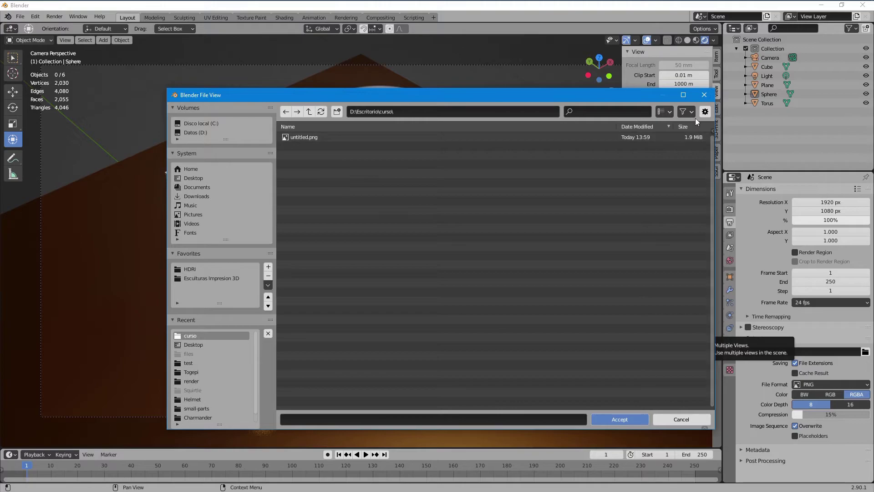
left_click(704, 95)
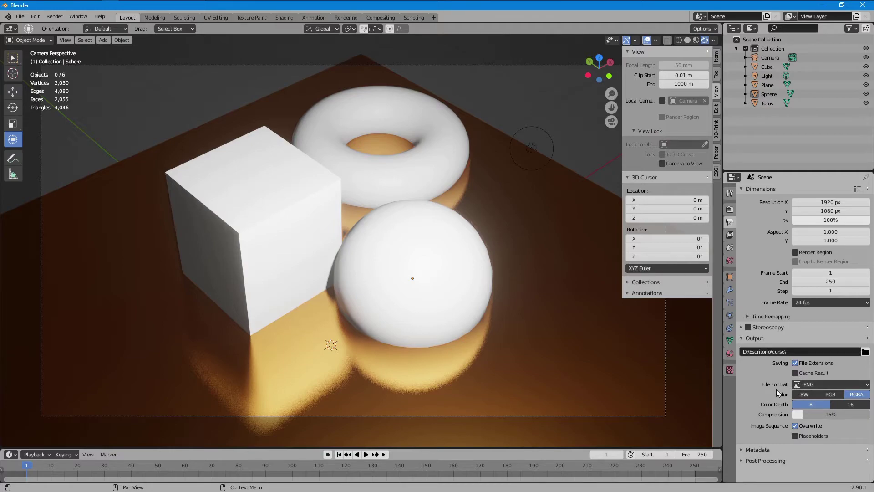
left_click(797, 386)
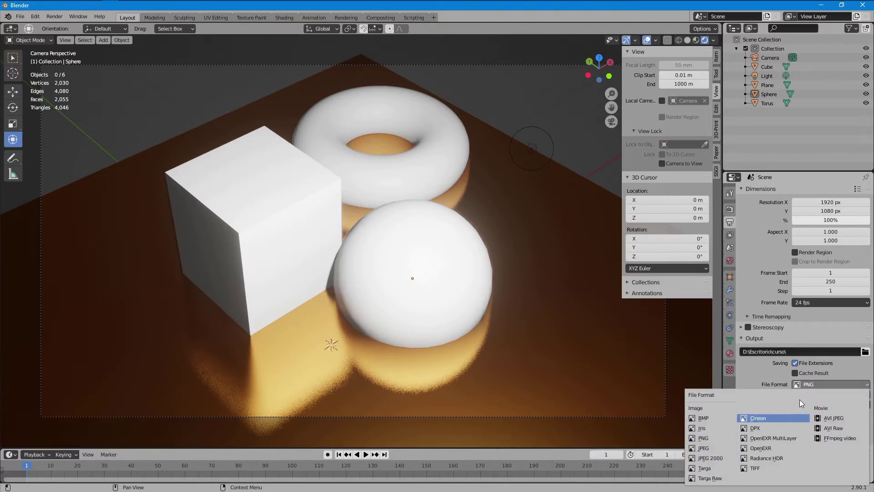
left_click(711, 441)
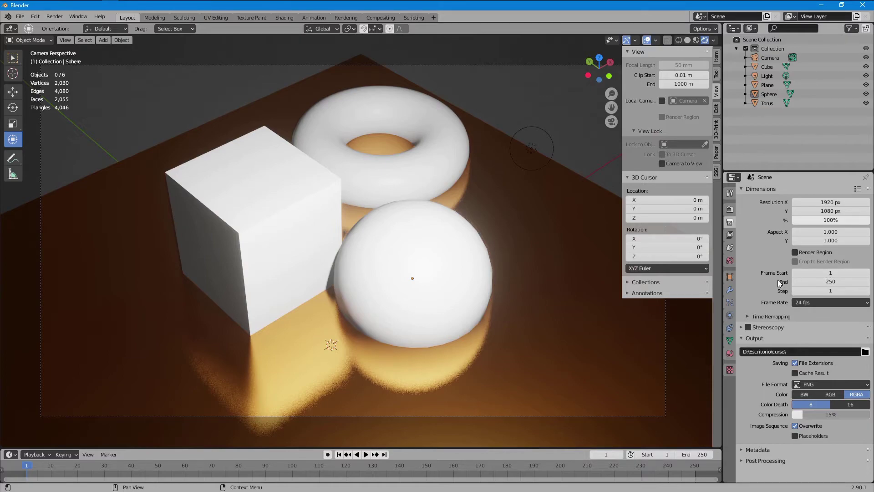
Set the End frame to 5 so the range covers frames 1–5
left_click(796, 273)
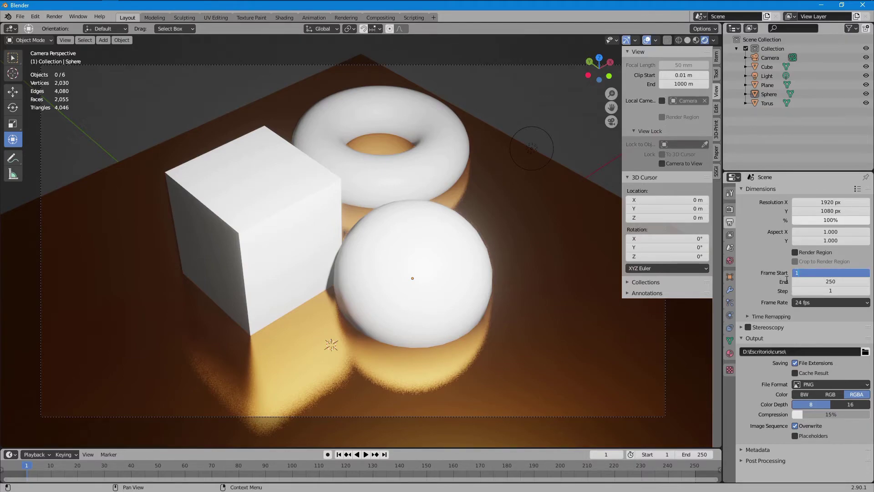
left_click(832, 281)
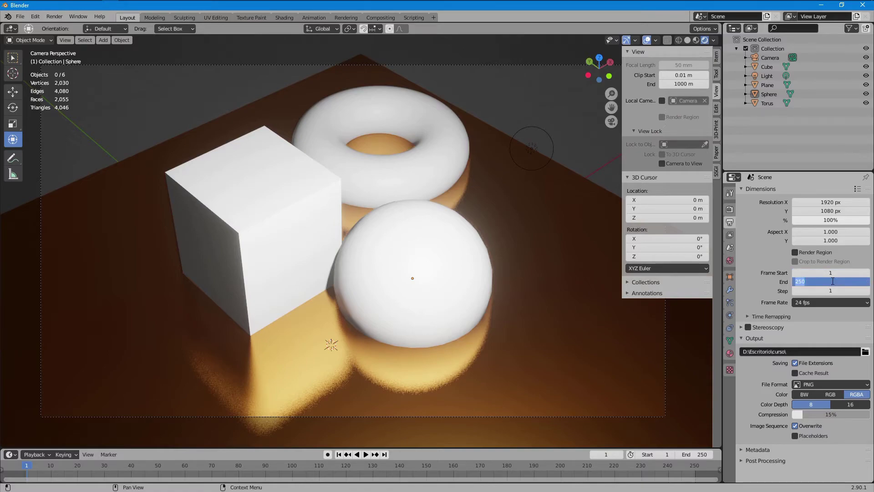
type("5")
key("Return")
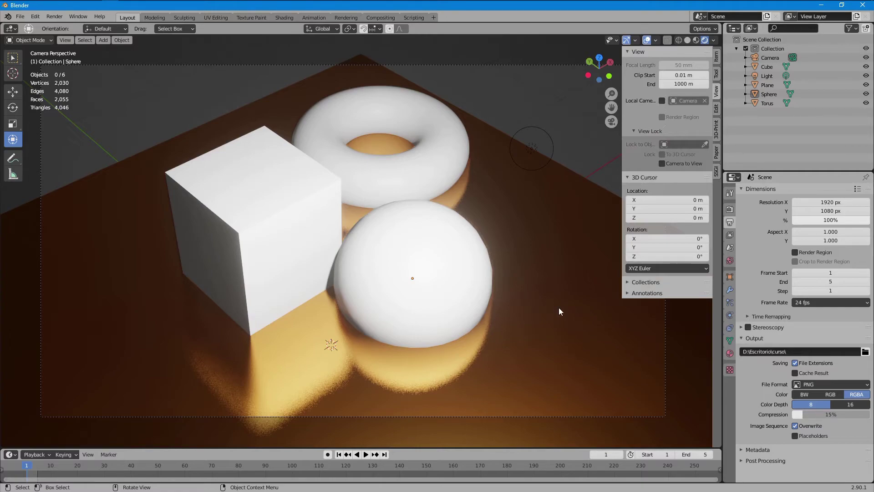
Render the five-frame animation and close the render window after frame 5
key("F12")
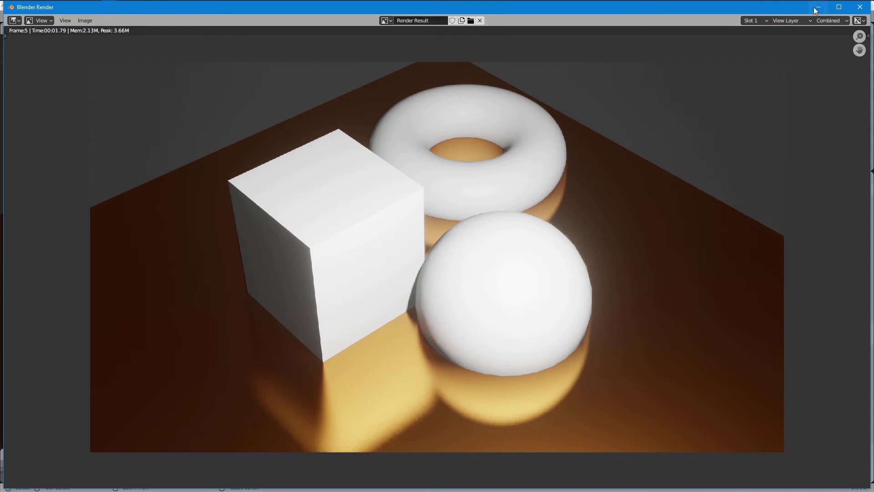
left_click(859, 6)
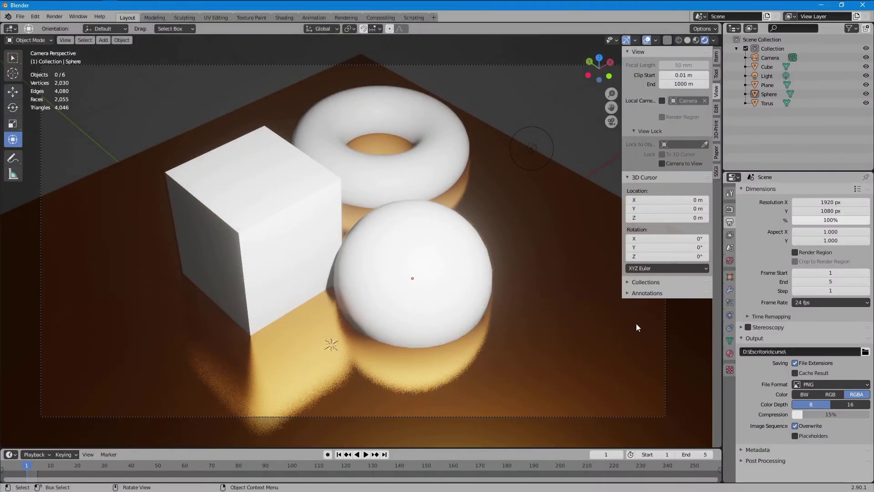
left_click(211, 7)
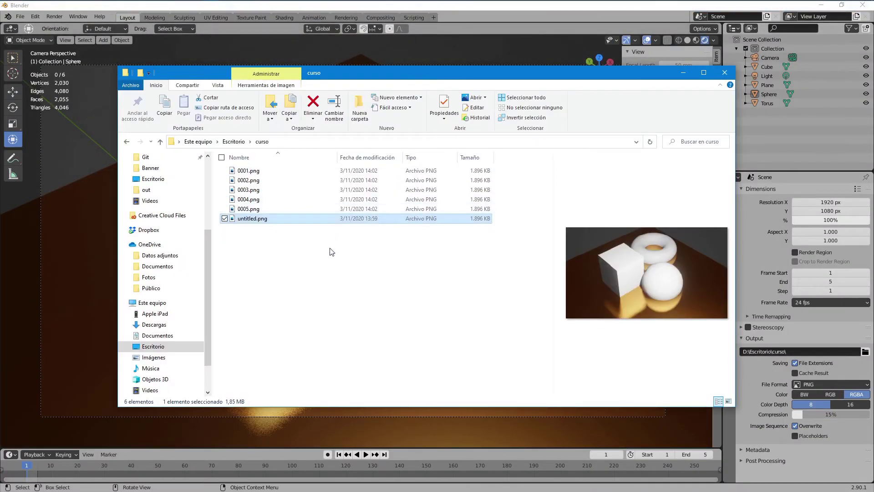
left_click(250, 172)
left_click(249, 189)
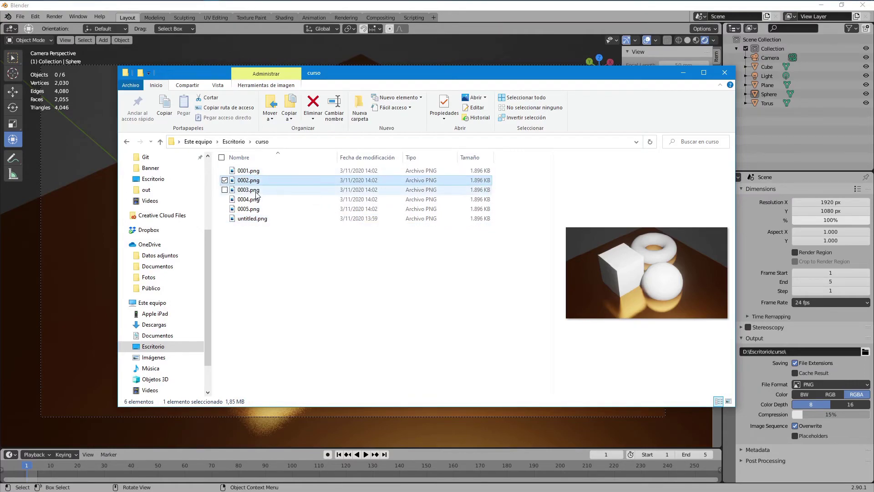
left_click(251, 200)
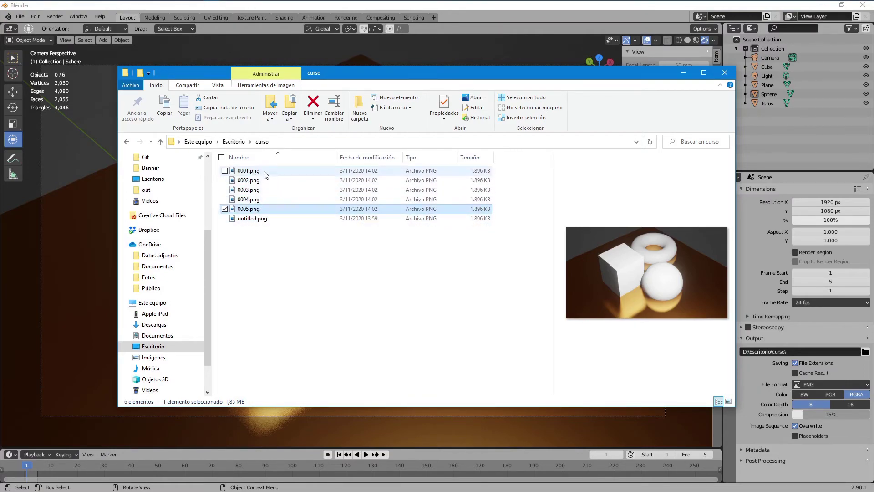
left_click(250, 171)
left_click(250, 190)
left_click(255, 209)
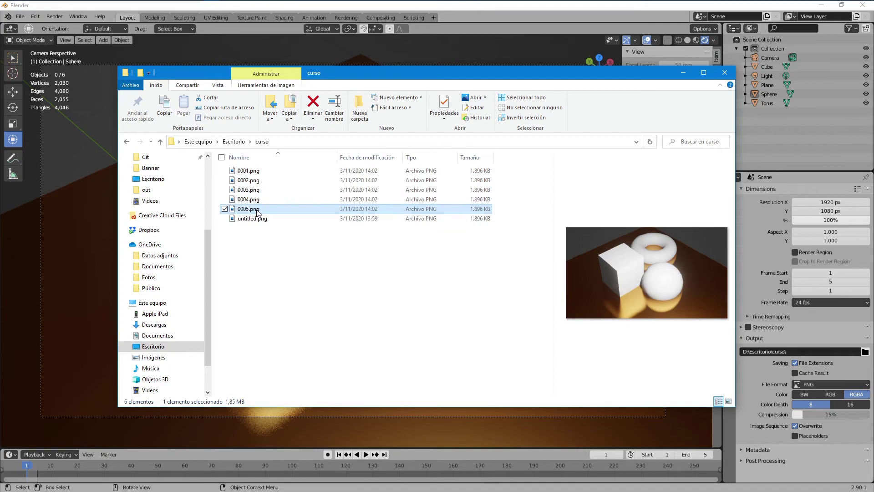
left_click(681, 72)
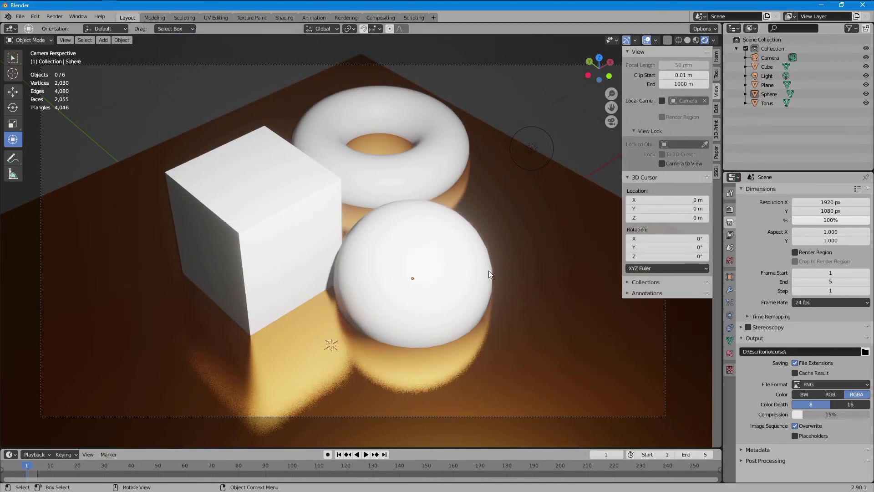
left_click(821, 384)
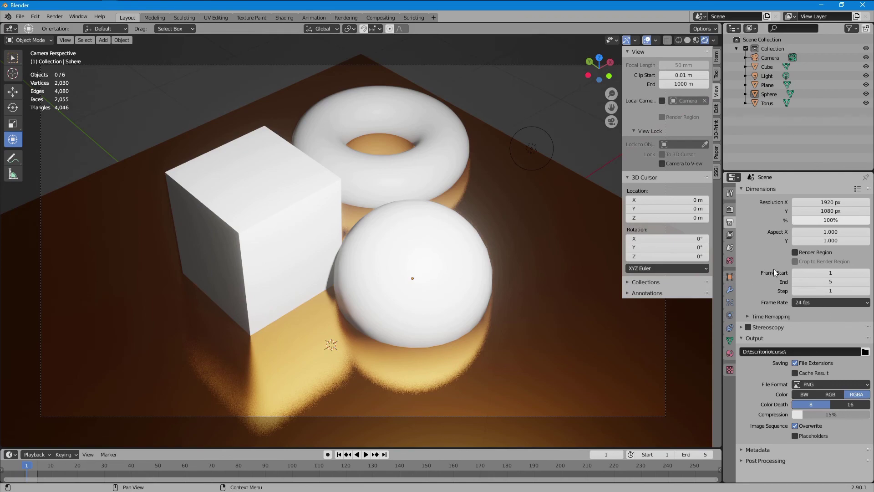
left_click(423, 227)
left_click(498, 103)
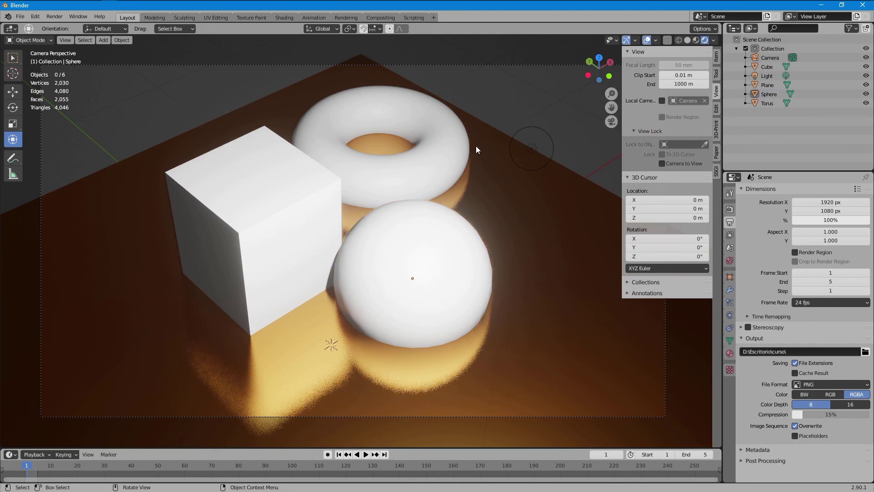